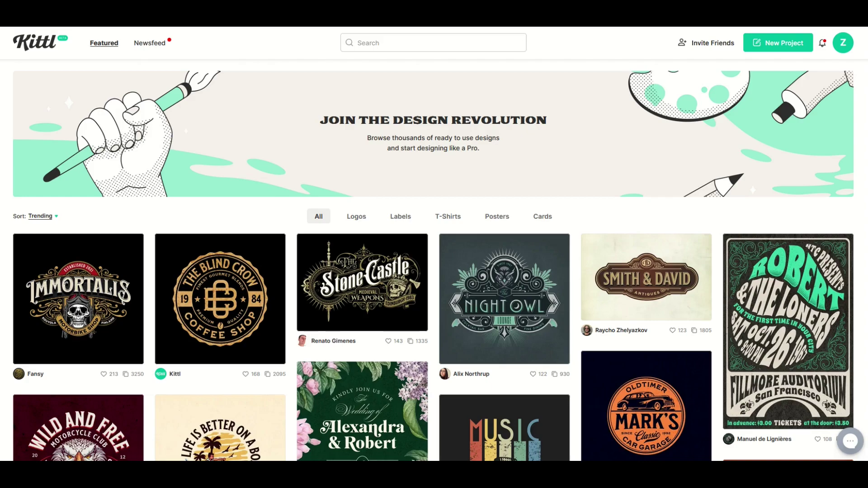
Step: Scroll the Featured designs and open the HIPSTAZ skull T-shirt template preview
{"action": "scroll", "coordinate": [433, 262], "scroll_direction": "down", "scroll_amount": 2}
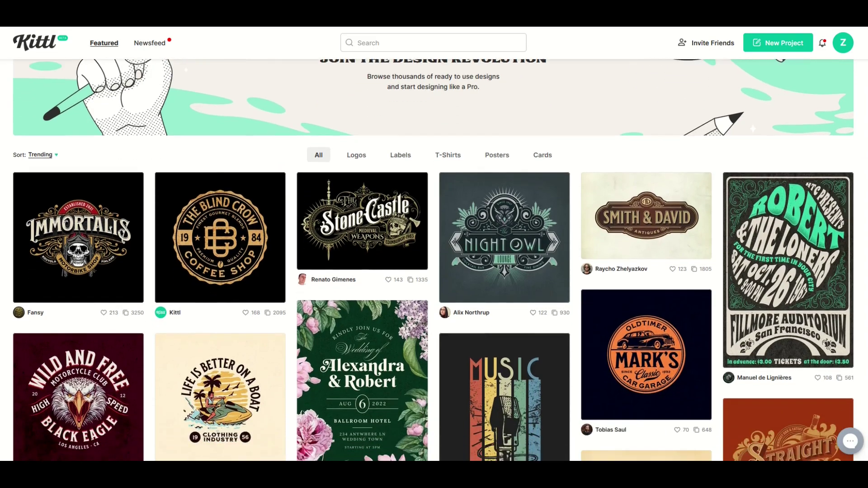
{"action": "scroll", "coordinate": [433, 262], "scroll_direction": "down", "scroll_amount": 3}
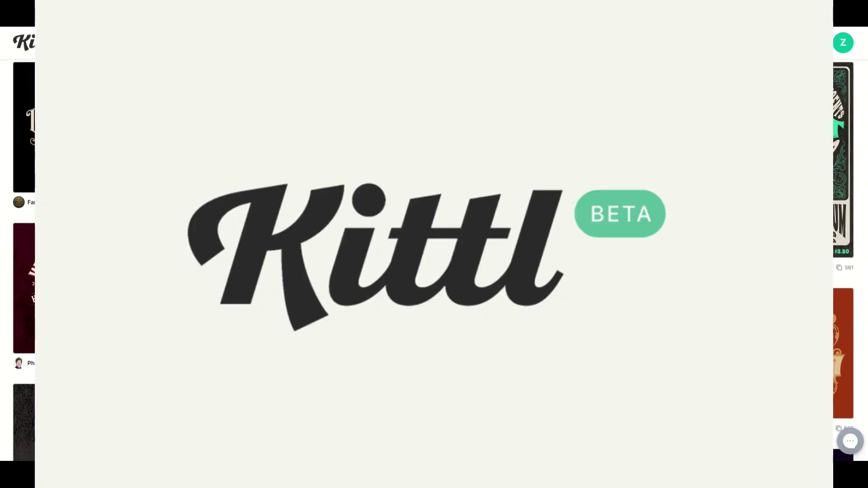
{"action": "scroll", "coordinate": [433, 261], "scroll_direction": "down", "scroll_amount": 3}
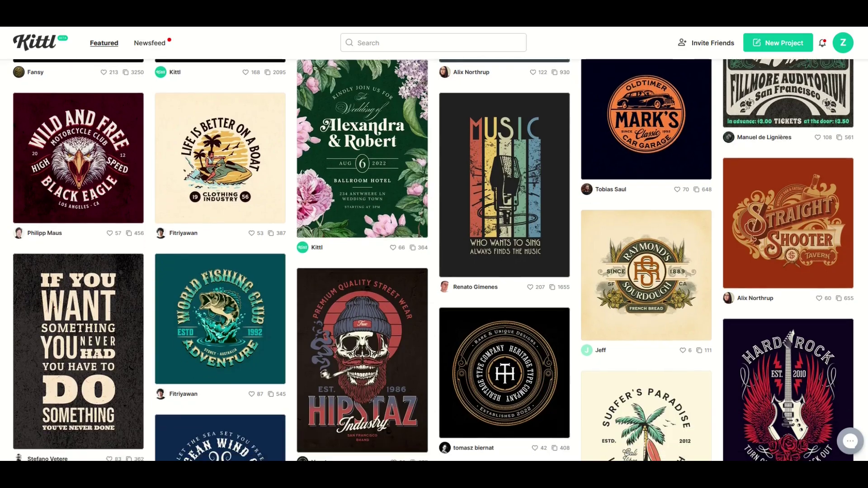
{"action": "scroll", "coordinate": [433, 261], "scroll_direction": "down", "scroll_amount": 2}
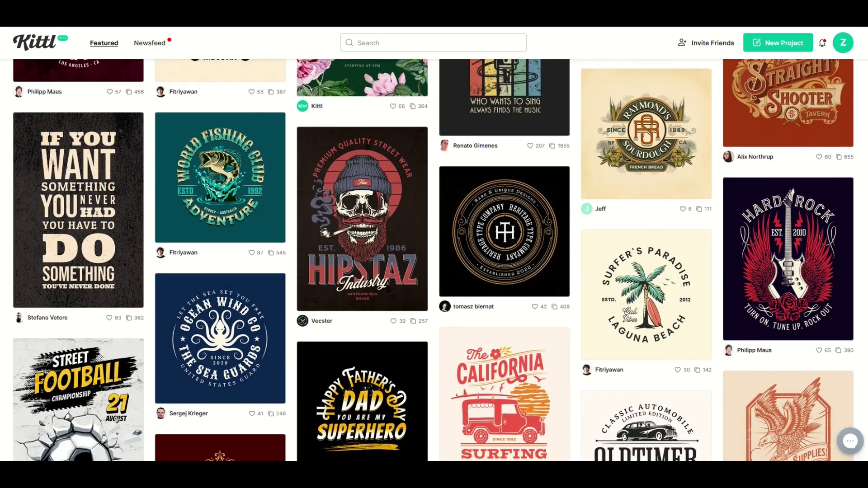
{"action": "left_click", "coordinate": [376, 282]}
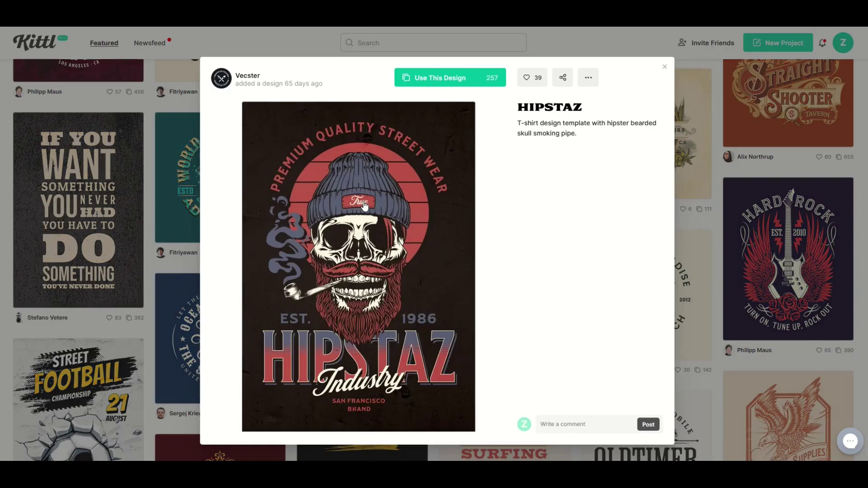
Step: Start a project from the HIPSTAZ design and move the skull graphic left and up
{"action": "left_click", "coordinate": [349, 244]}
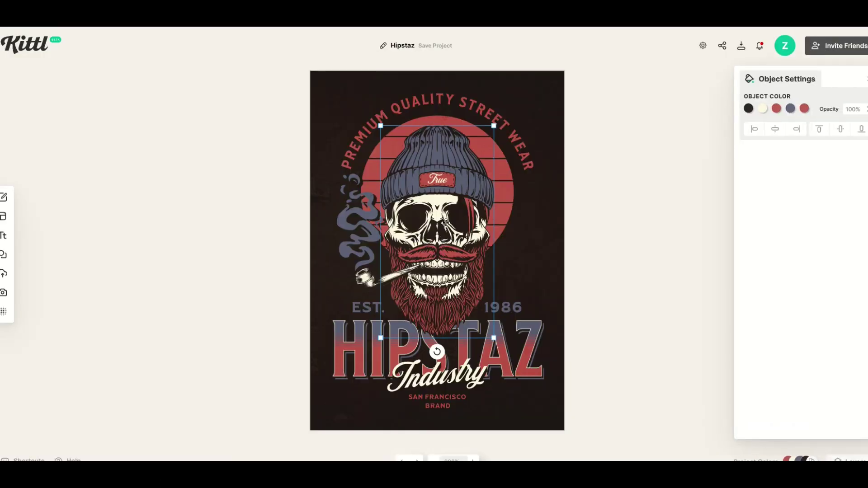
{"action": "left_click", "coordinate": [475, 244]}
{"action": "left_click_drag", "start_coordinate": [475, 243], "coordinate": [433, 227]}
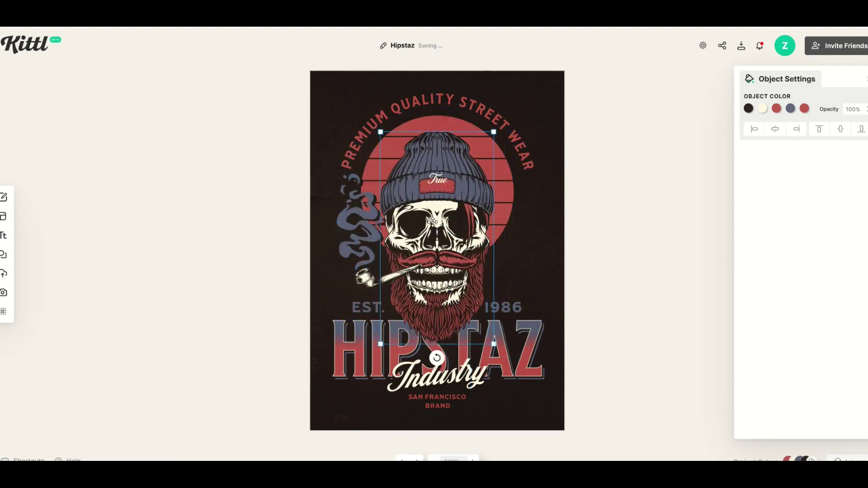
Step: Add a dark circle from Basic Shapes, then delete both it and the skull illustration
{"action": "mouse_move", "coordinate": [5, 210]}
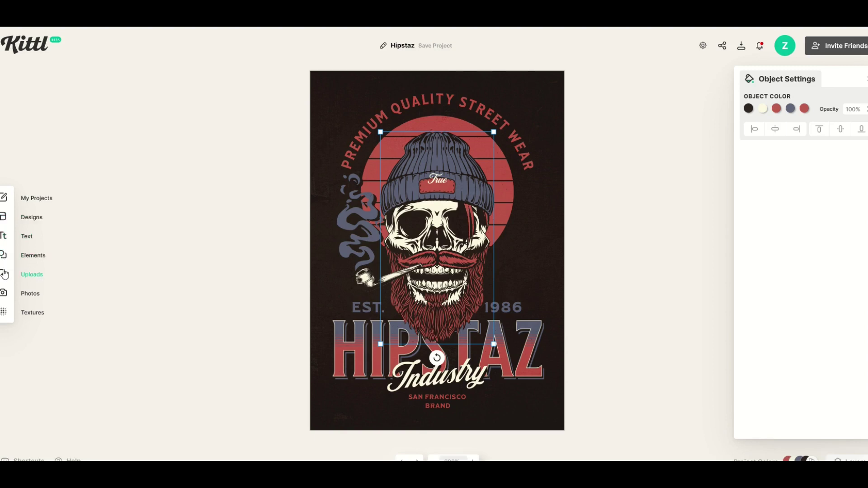
{"action": "left_click", "coordinate": [4, 257]}
{"action": "scroll", "coordinate": [58, 230], "scroll_direction": "down", "scroll_amount": 3}
{"action": "left_click", "coordinate": [55, 241]}
{"action": "left_click_drag", "start_coordinate": [441, 246], "coordinate": [412, 205]}
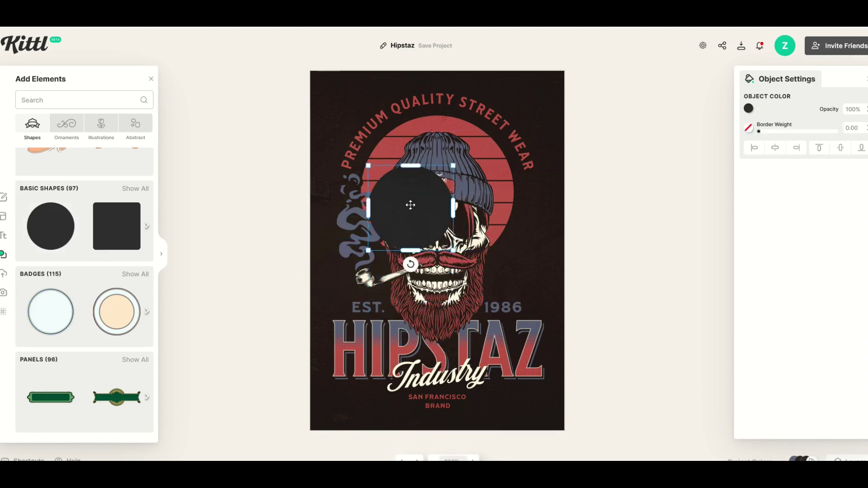
{"action": "key", "text": "Delete"}
{"action": "left_click", "coordinate": [436, 212]}
{"action": "key", "text": "Delete"}
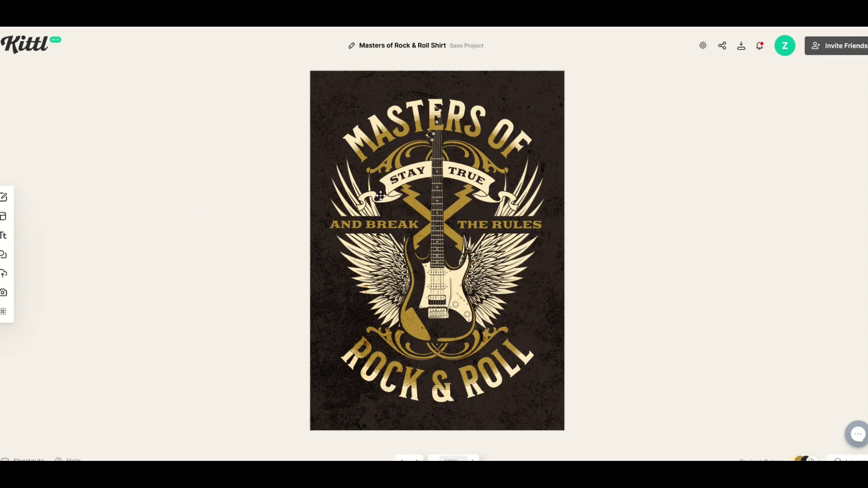
Step: Select the guitar on its own, confirm it separates from the wings, and delete it
{"action": "left_click", "coordinate": [422, 312]}
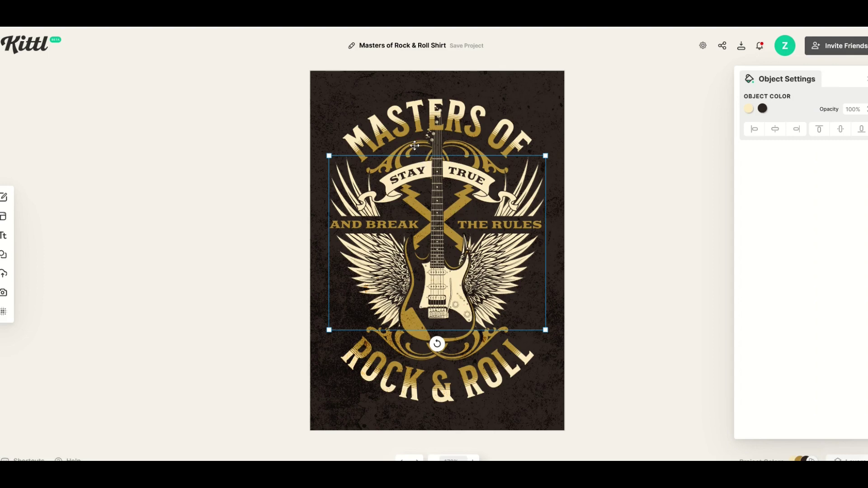
{"action": "left_click", "coordinate": [392, 371]}
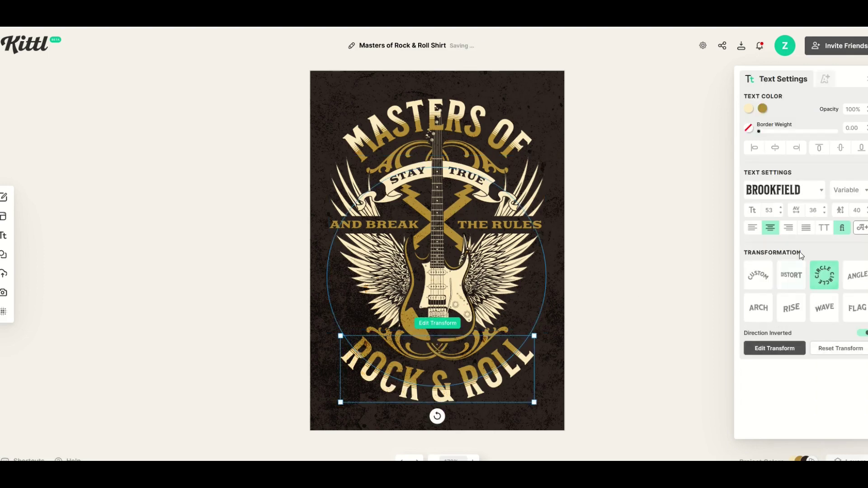
{"action": "left_click", "coordinate": [433, 282]}
{"action": "left_click_drag", "start_coordinate": [436, 284], "coordinate": [432, 310]}
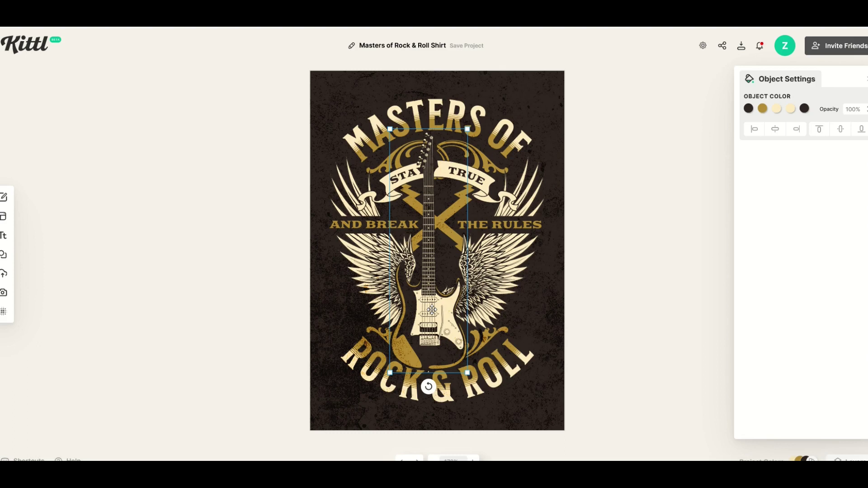
{"action": "key", "text": "Delete"}
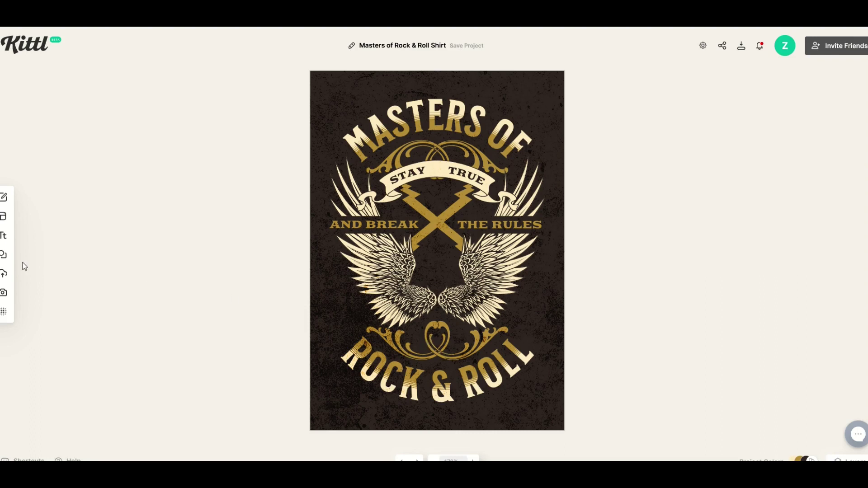
Step: Show the empty Uploads panel from the left sidebar
{"action": "mouse_move", "coordinate": [7, 254]}
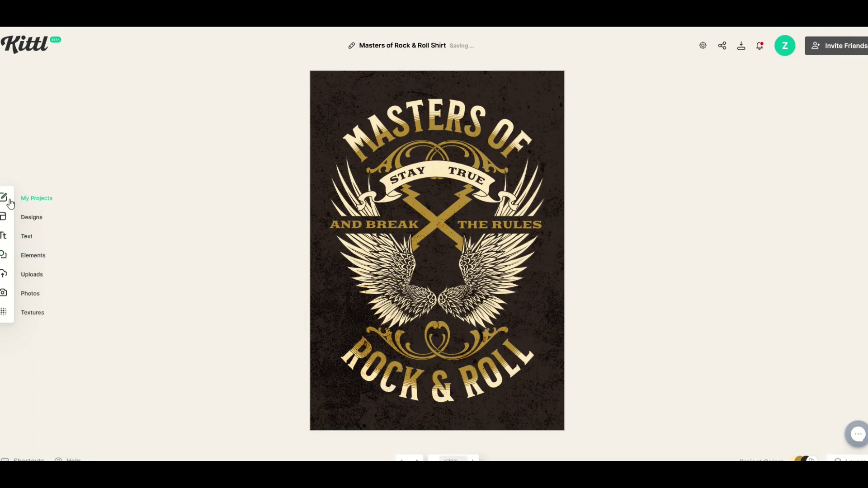
{"action": "left_click", "coordinate": [5, 280]}
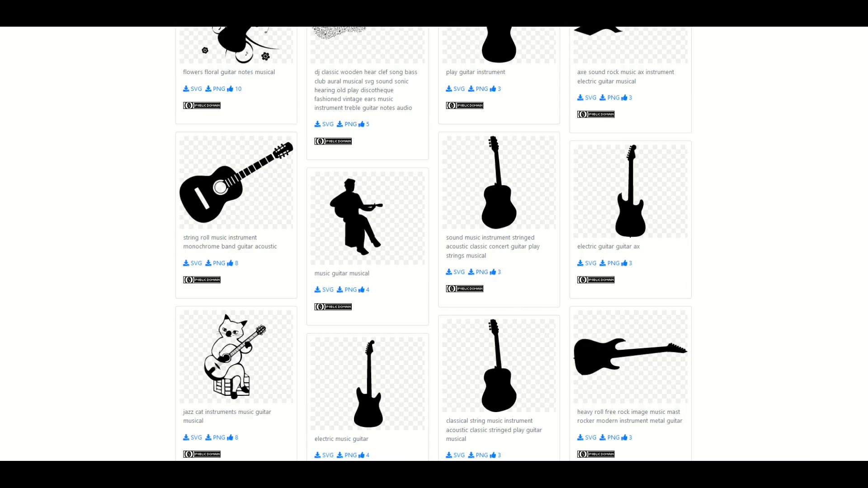
{"action": "scroll", "coordinate": [144, 80], "scroll_direction": "up", "scroll_amount": 5}
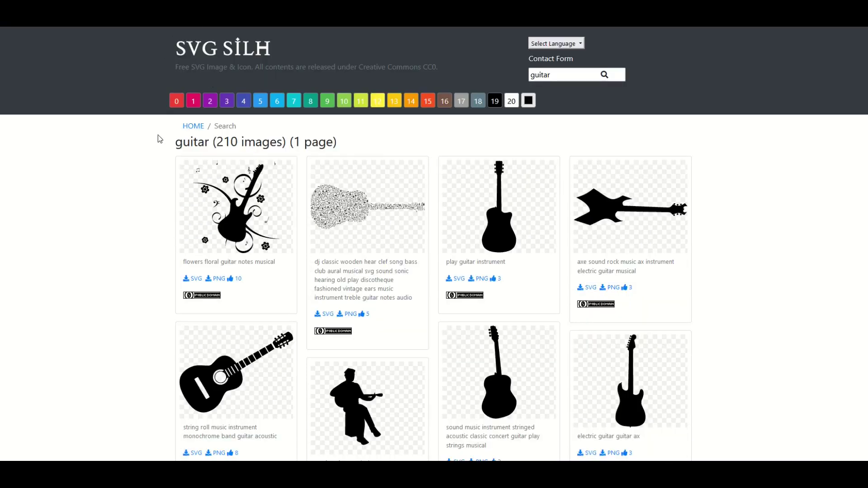
Step: Scroll SVG Silh's guitar results and open the black acoustic guitar silhouette page
{"action": "scroll", "coordinate": [175, 157], "scroll_direction": "down", "scroll_amount": 4}
{"action": "left_click", "coordinate": [222, 228]}
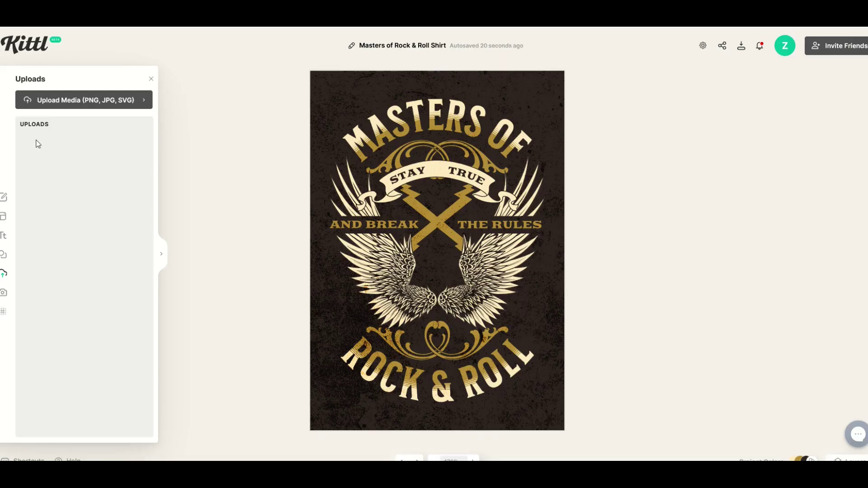
Step: Upload the guitar PNG file and add it to the design
{"action": "left_click", "coordinate": [85, 101]}
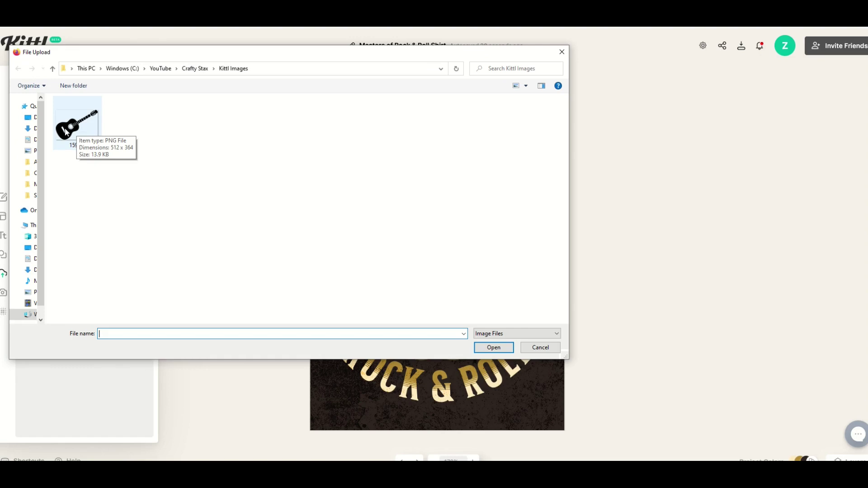
{"action": "double_click", "coordinate": [65, 131]}
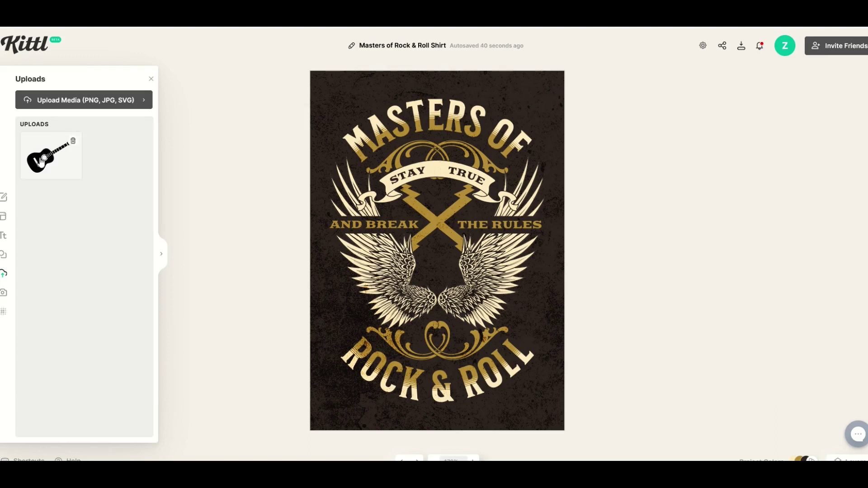
{"action": "left_click", "coordinate": [39, 162]}
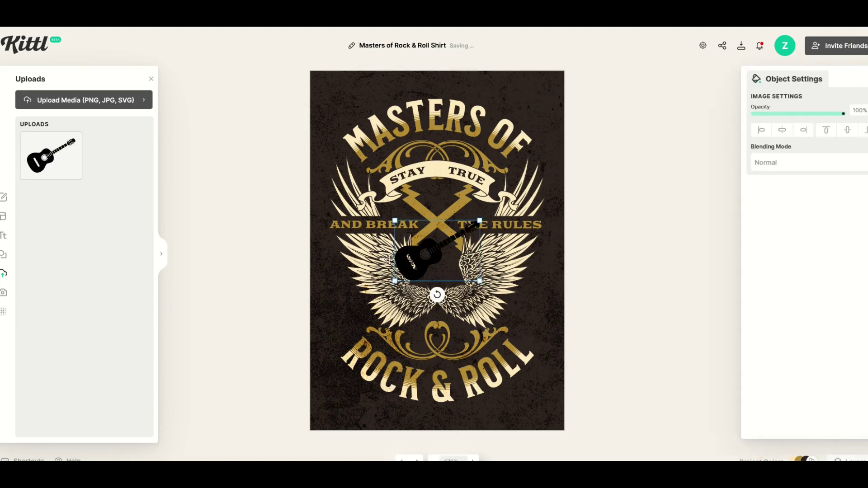
Step: Enlarge the black guitar, rotate it upright to about -60°, centre it between the wings and stretch it taller
{"action": "left_click_drag", "start_coordinate": [402, 256], "coordinate": [350, 255]}
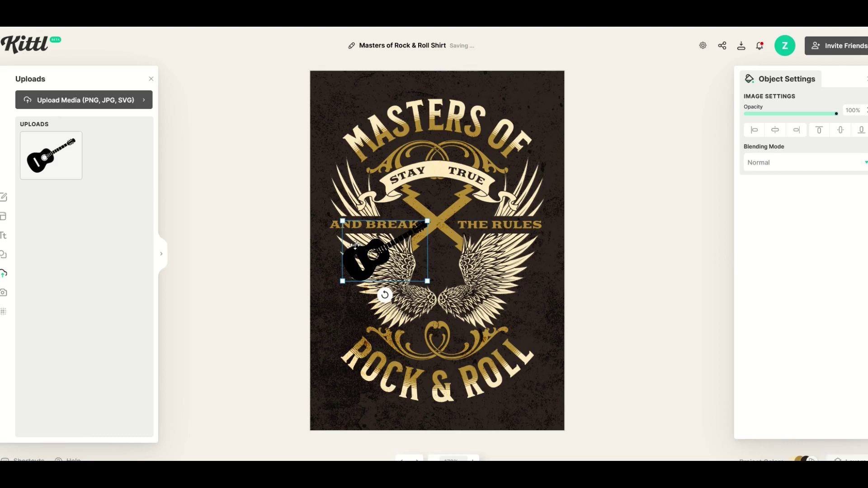
{"action": "left_click_drag", "start_coordinate": [427, 281], "coordinate": [509, 339]}
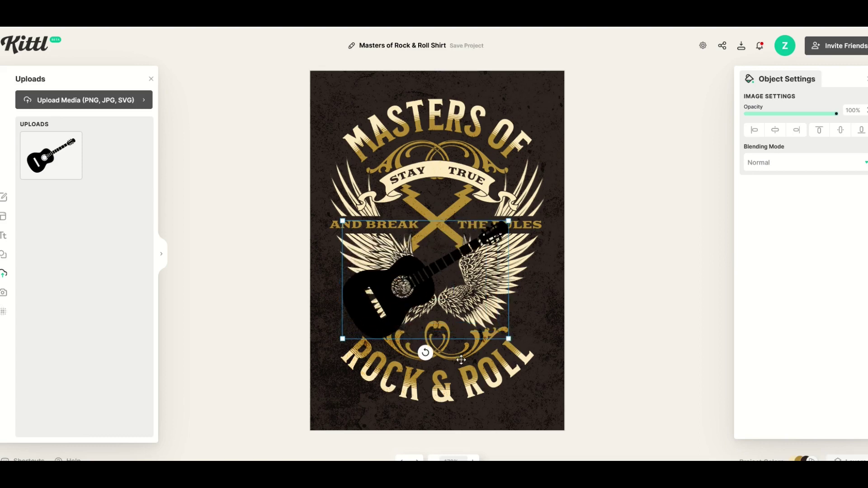
{"action": "left_click_drag", "start_coordinate": [431, 354], "coordinate": [491, 311]}
{"action": "left_click_drag", "start_coordinate": [427, 321], "coordinate": [443, 294]}
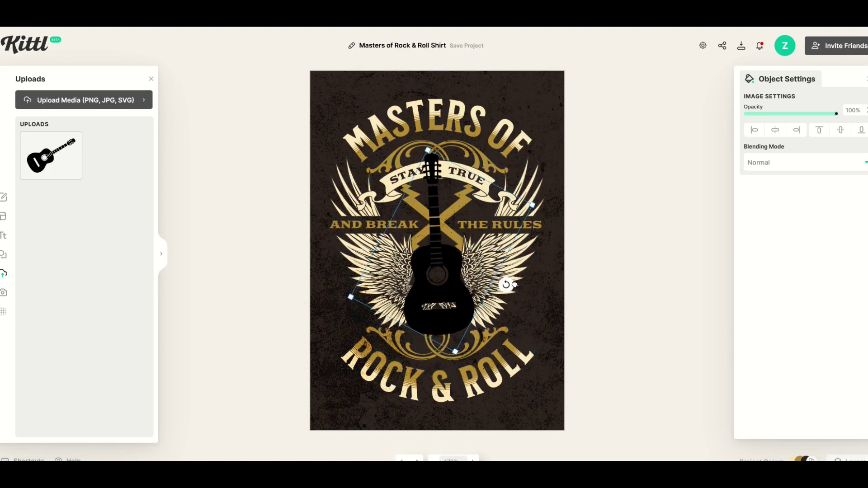
{"action": "left_click_drag", "start_coordinate": [506, 286], "coordinate": [505, 288]}
{"action": "left_click_drag", "start_coordinate": [442, 281], "coordinate": [442, 293]}
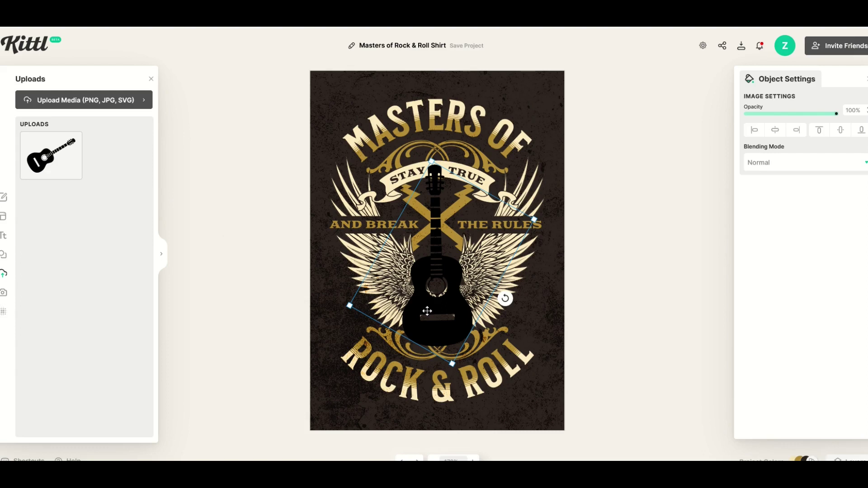
{"action": "left_click_drag", "start_coordinate": [454, 364], "coordinate": [455, 379]}
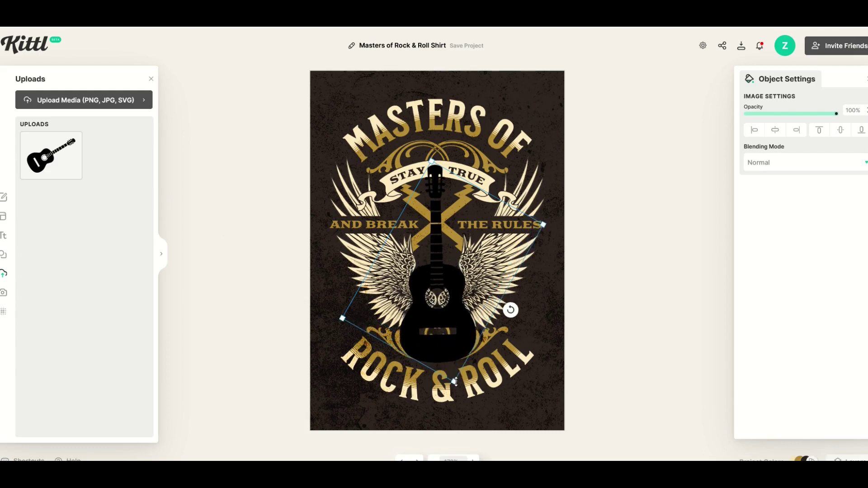
{"action": "left_click", "coordinate": [596, 347]}
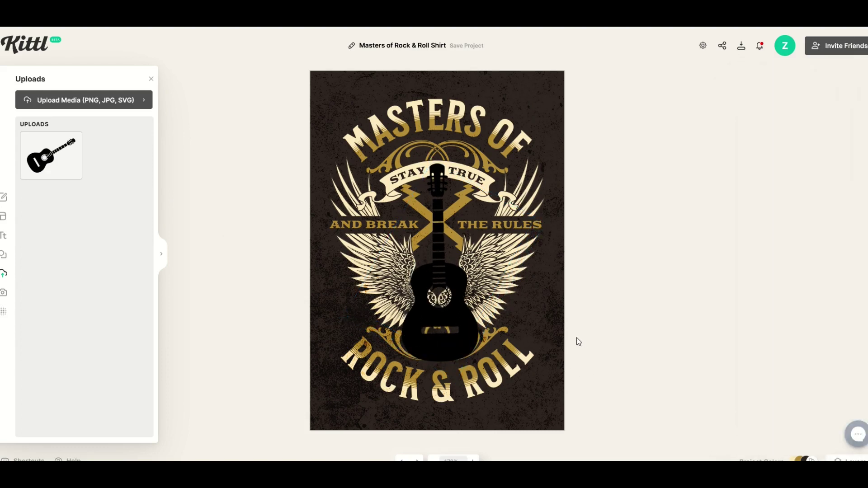
Step: Set the wings graphic's dark colour to pure black 000000
{"action": "left_click", "coordinate": [424, 286]}
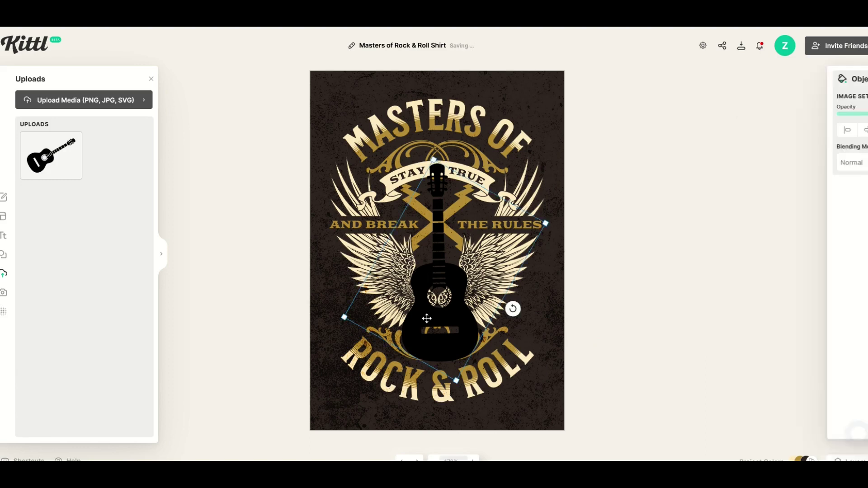
{"action": "left_click", "coordinate": [370, 262]}
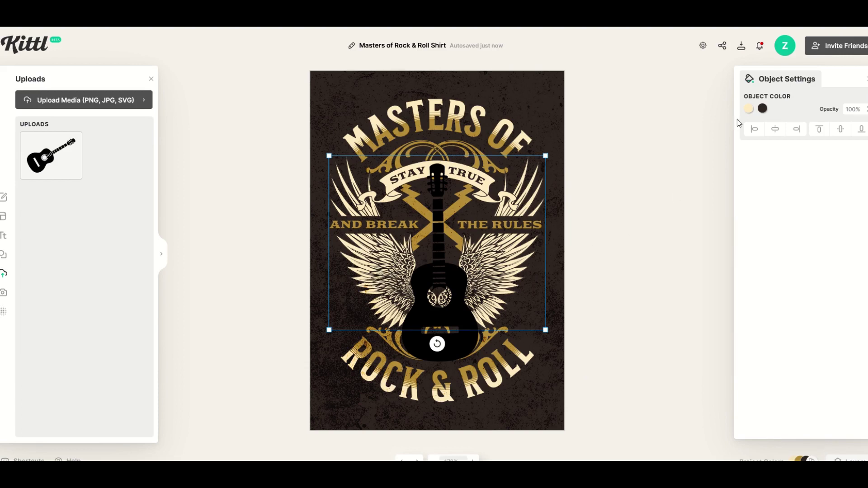
{"action": "left_click", "coordinate": [762, 110]}
{"action": "left_click", "coordinate": [627, 210]}
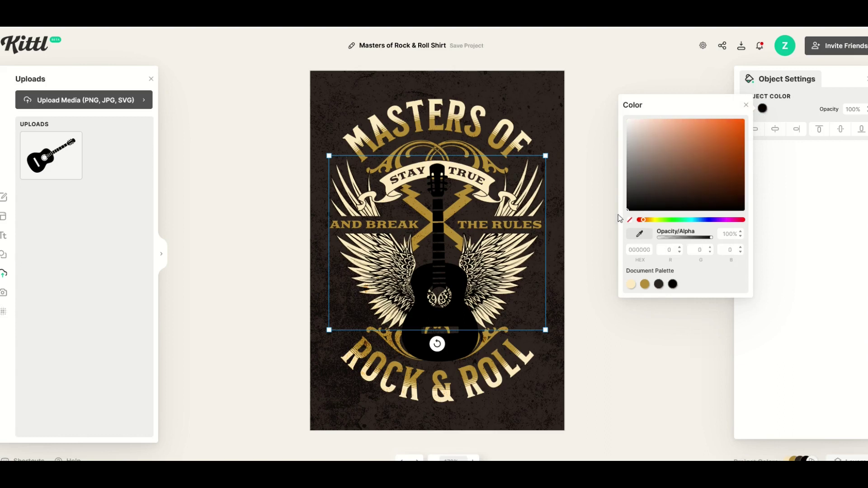
{"action": "left_click", "coordinate": [595, 235]}
Step: Change the wings' dark colour to dark navy blue 19273a
{"action": "left_click", "coordinate": [410, 287]}
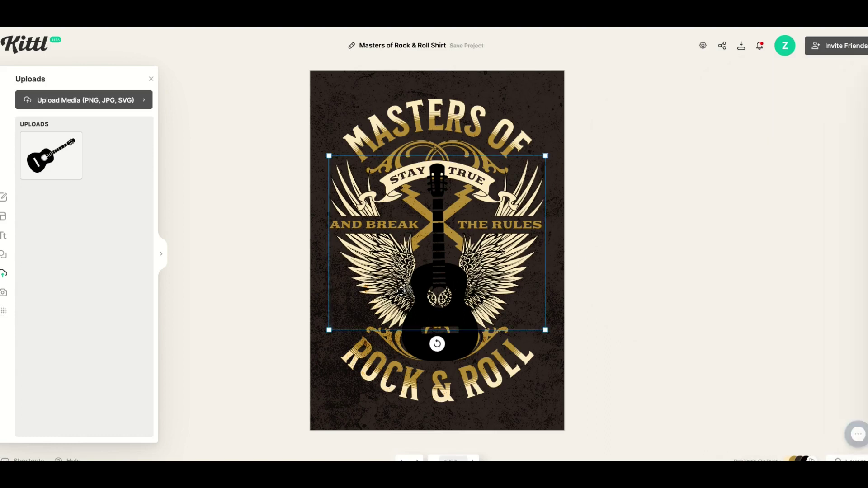
{"action": "left_click", "coordinate": [762, 110]}
{"action": "left_click", "coordinate": [683, 165]}
{"action": "mouse_move", "coordinate": [675, 174]}
{"action": "left_mouse_down"}
{"action": "mouse_move", "coordinate": [595, 196]}
{"action": "mouse_move", "coordinate": [618, 171]}
{"action": "mouse_move", "coordinate": [659, 178]}
{"action": "mouse_move", "coordinate": [739, 123]}
{"action": "mouse_move", "coordinate": [666, 141]}
{"action": "mouse_move", "coordinate": [684, 199]}
{"action": "mouse_move", "coordinate": [622, 216]}
{"action": "left_mouse_up"}
{"action": "left_click", "coordinate": [701, 220]}
Step: Recolour the SVG Silh guitar silhouette orange-red using palette colour 15
{"action": "left_click", "coordinate": [576, 256]}
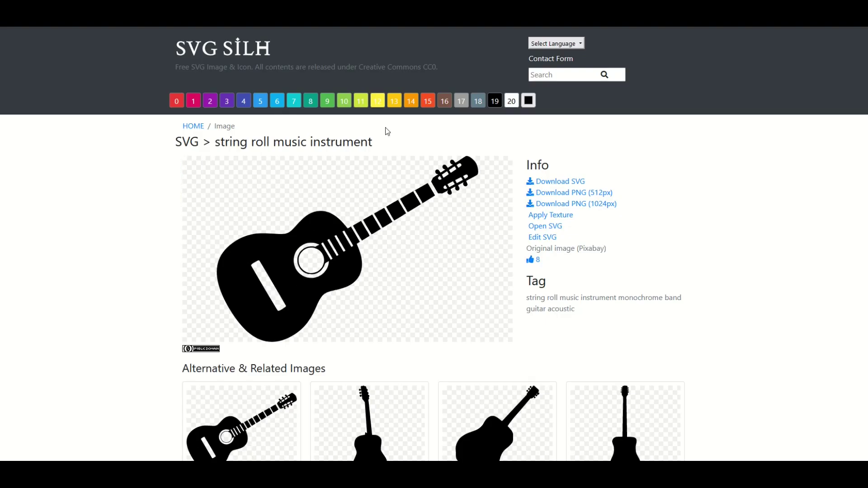
{"action": "left_click", "coordinate": [426, 103]}
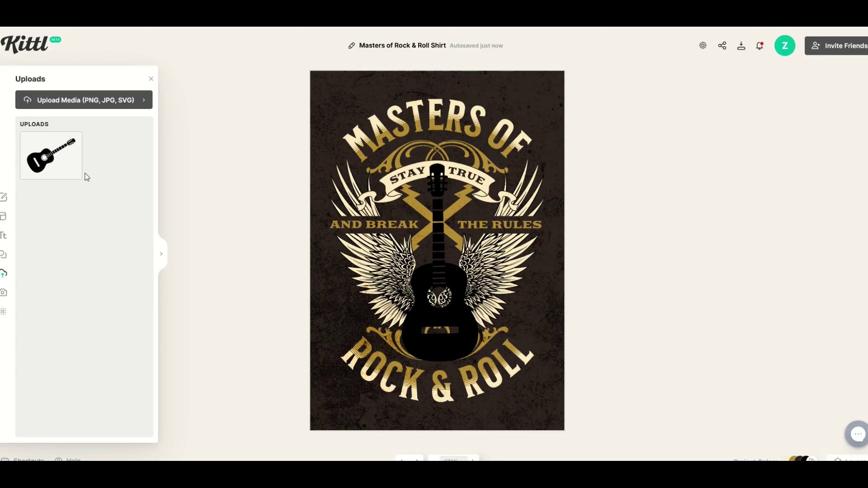
Step: Upload the red guitar file and add it to the design
{"action": "left_click", "coordinate": [54, 103]}
{"action": "double_click", "coordinate": [127, 128]}
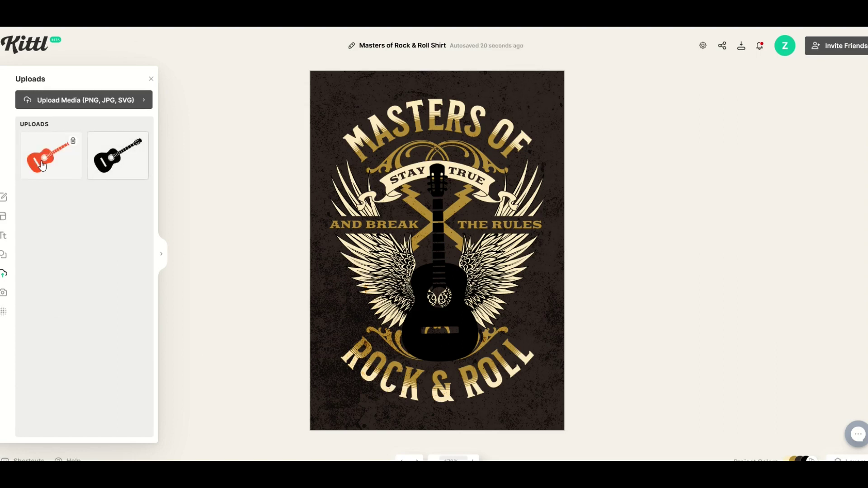
{"action": "left_click", "coordinate": [42, 166]}
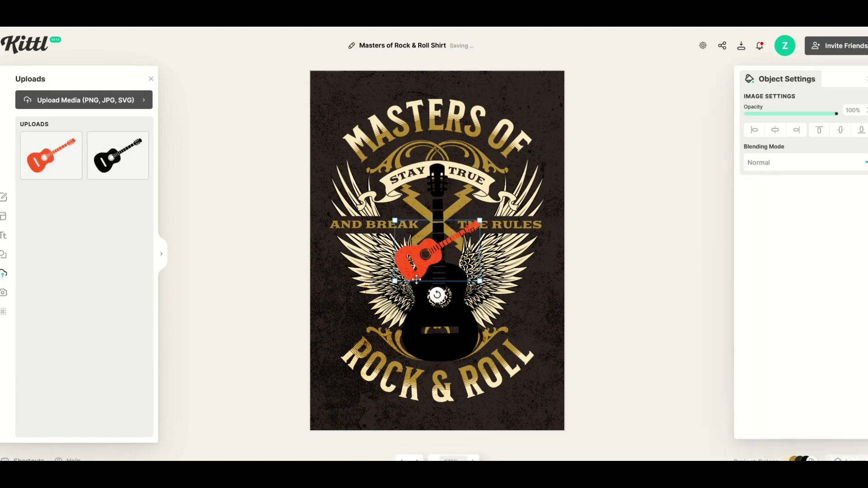
Step: Rotate the red guitar upright to about -61°, resize it and align it over the black guitar
{"action": "left_click_drag", "start_coordinate": [448, 308], "coordinate": [487, 283]}
{"action": "left_click_drag", "start_coordinate": [494, 239], "coordinate": [607, 179]}
{"action": "left_click_drag", "start_coordinate": [558, 239], "coordinate": [500, 270]}
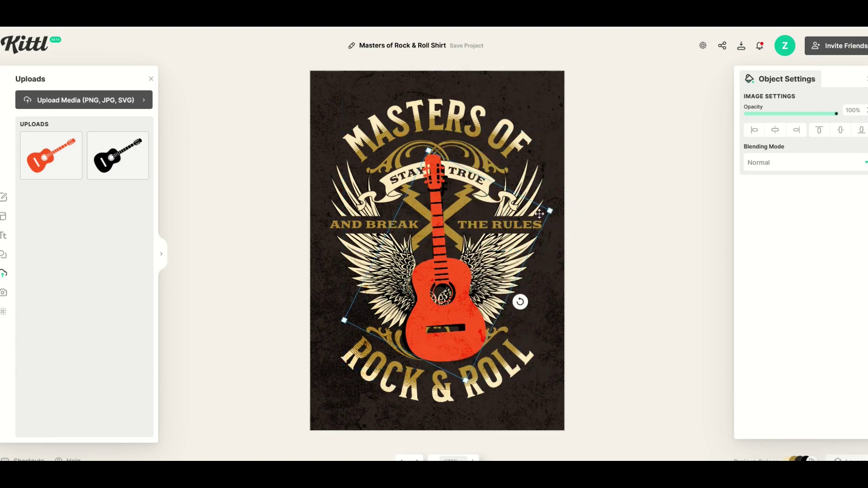
{"action": "left_click_drag", "start_coordinate": [550, 211], "coordinate": [536, 225]}
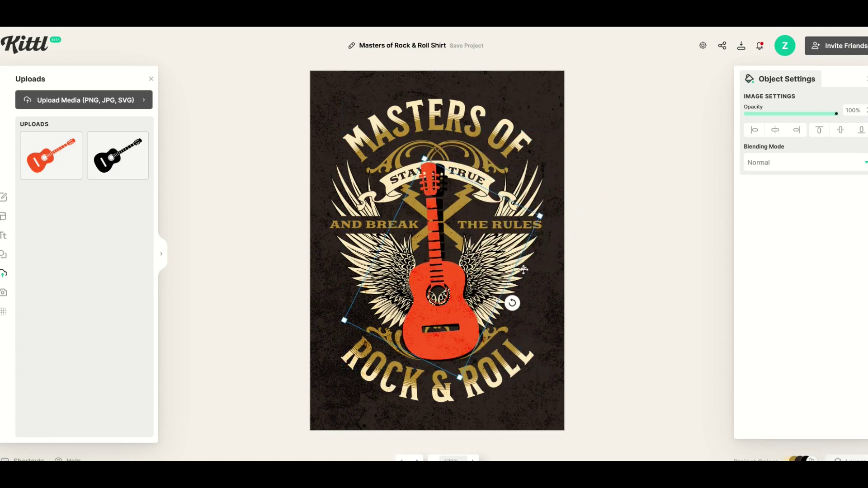
{"action": "left_click_drag", "start_coordinate": [512, 303], "coordinate": [510, 306]}
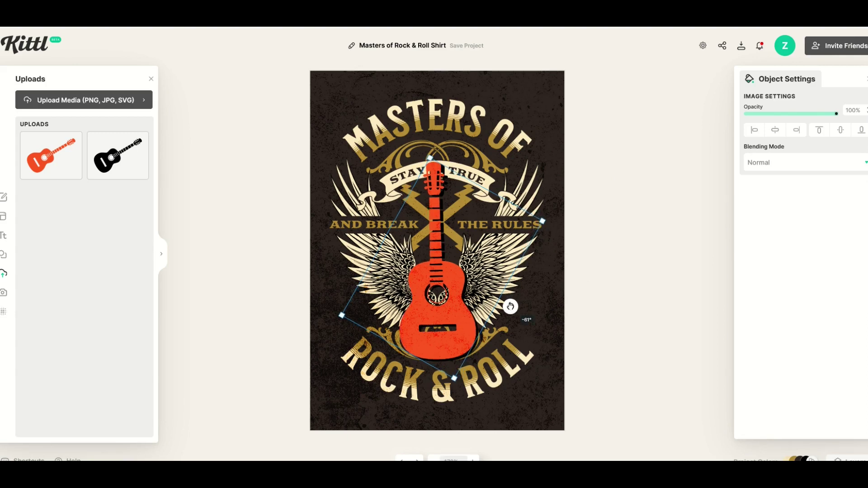
{"action": "left_click_drag", "start_coordinate": [462, 322], "coordinate": [459, 321]}
Step: Send the red guitar backward and nudge the black guitar left and up to reveal a red edge
{"action": "right_click", "coordinate": [458, 321]}
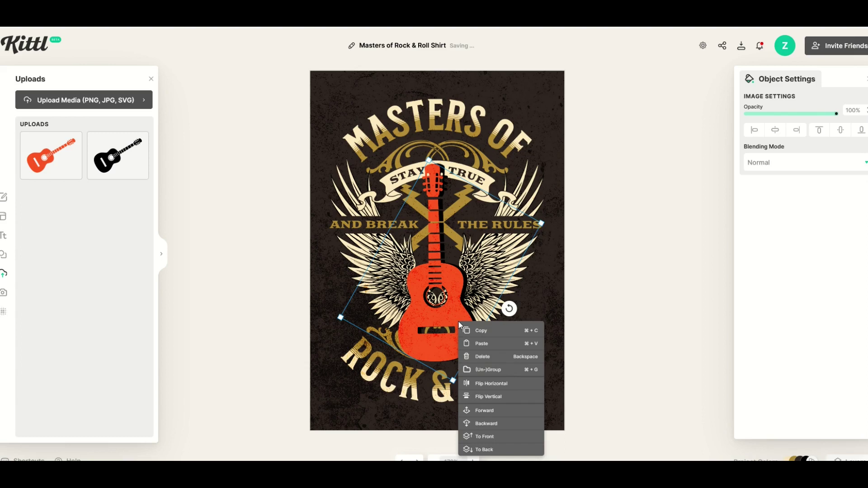
{"action": "left_click", "coordinate": [481, 424]}
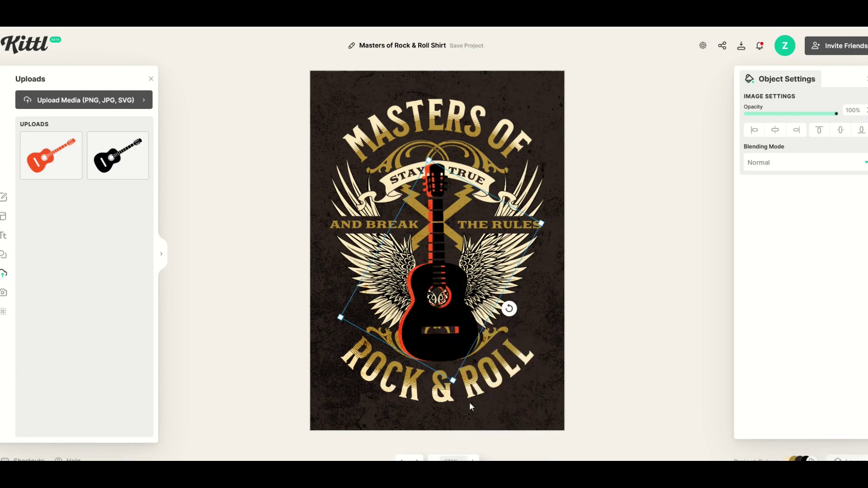
{"action": "left_click_drag", "start_coordinate": [432, 320], "coordinate": [423, 316]}
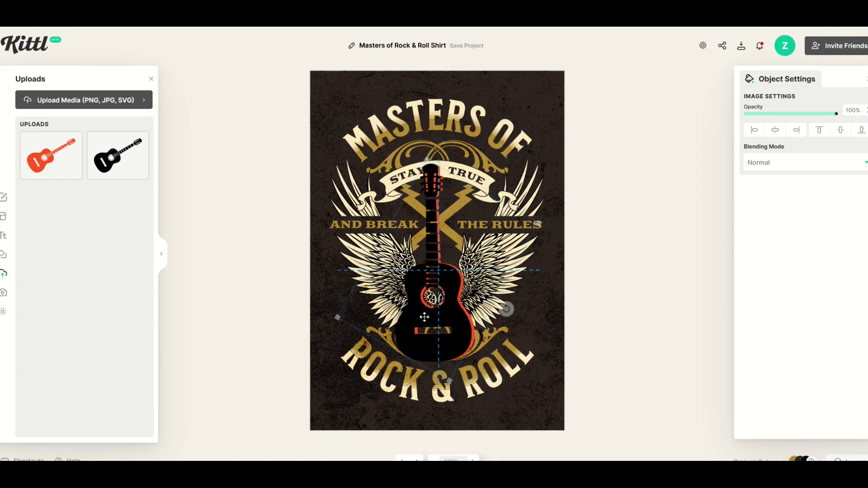
{"action": "left_click", "coordinate": [577, 343]}
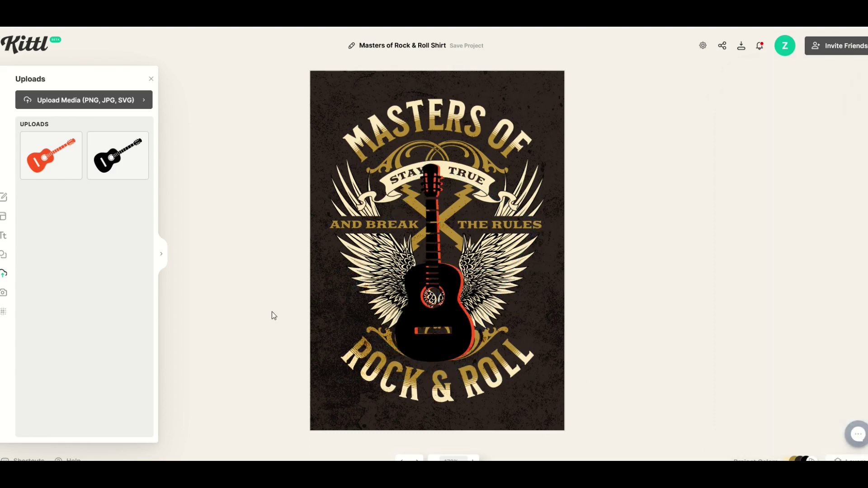